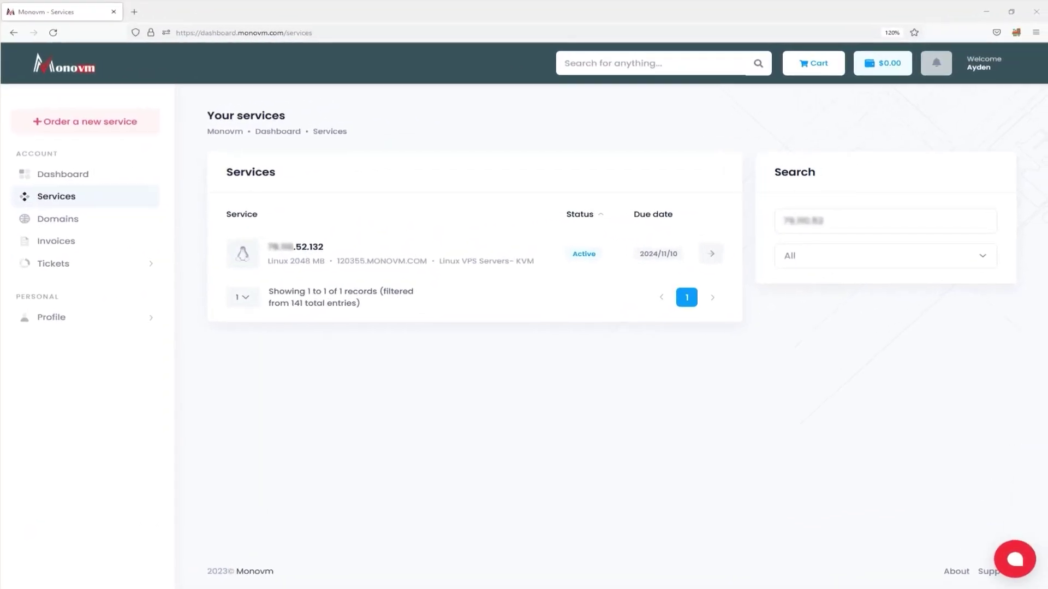
Step: Open the Linux 2048 MB VPS's details page, scroll to VPS Information and highlight centos-7.9-x86_64
click(293, 251)
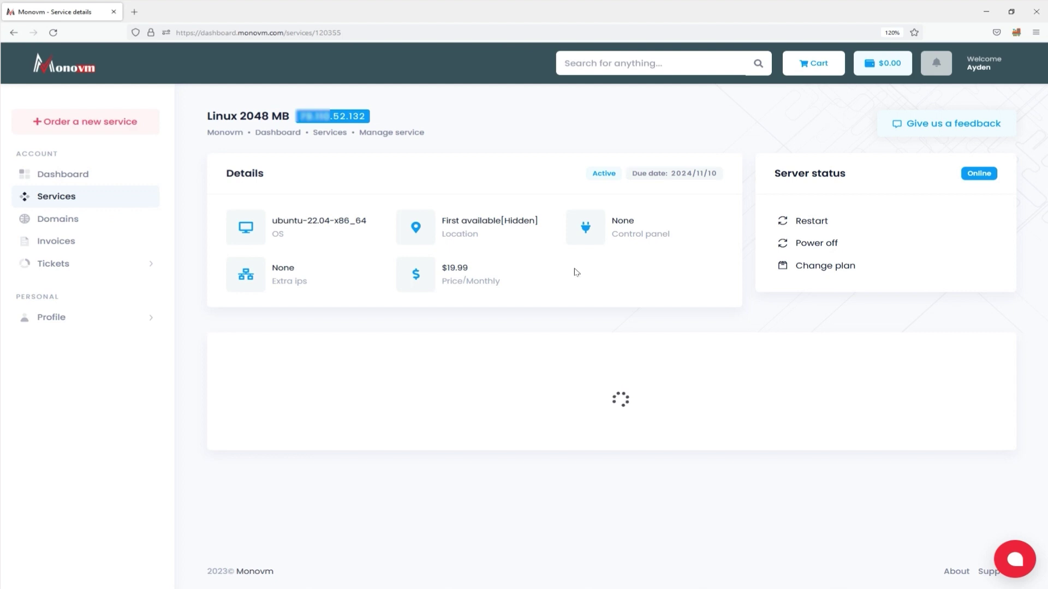
scroll(578, 268, down, 4)
scroll(587, 269, up, 3)
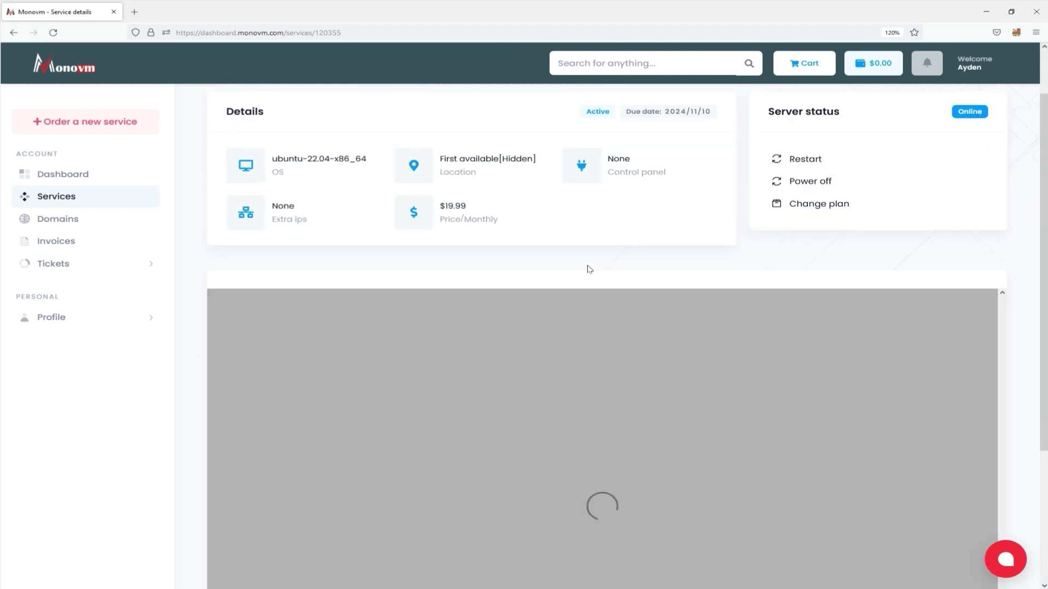
scroll(549, 376, down, 3)
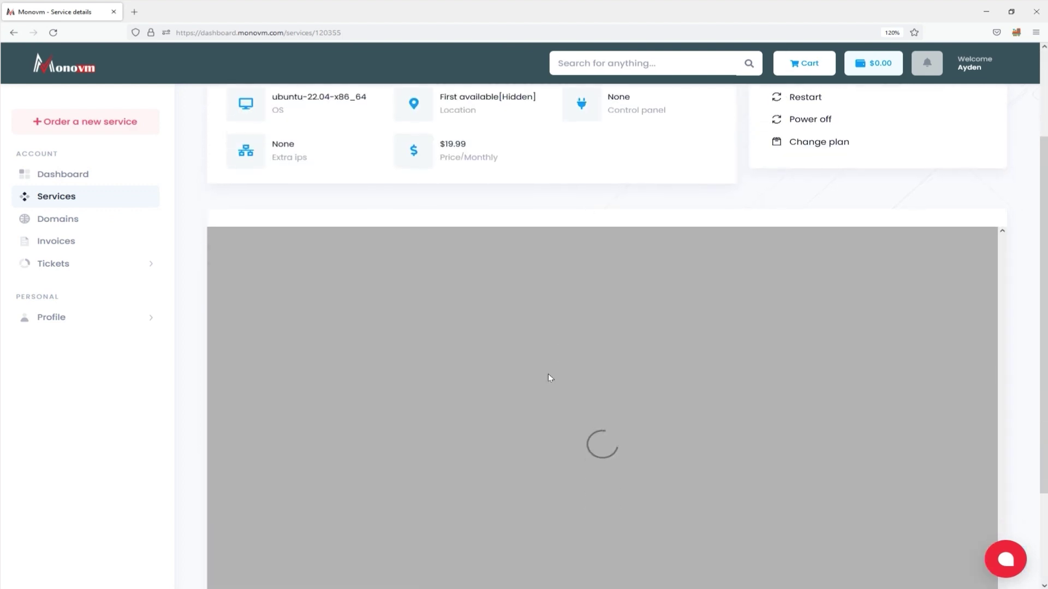
scroll(546, 377, up, 2)
scroll(542, 380, down, 2)
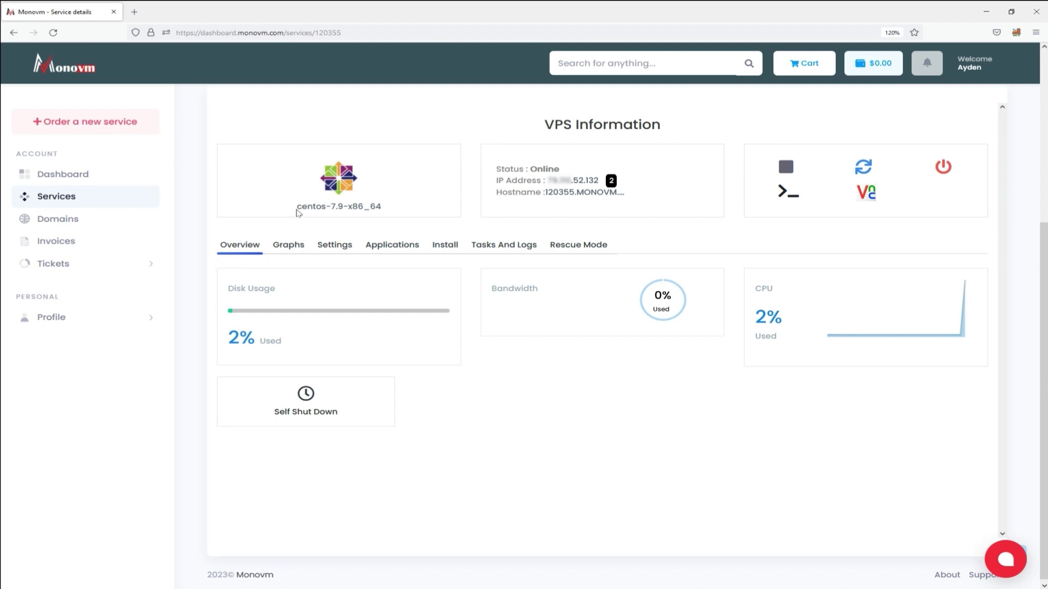
drag(297, 211, 391, 213)
Step: Show the VPS's Install options and list its control panels: cPanel, Plesk, Webuzo, Webmin and others
click(391, 182)
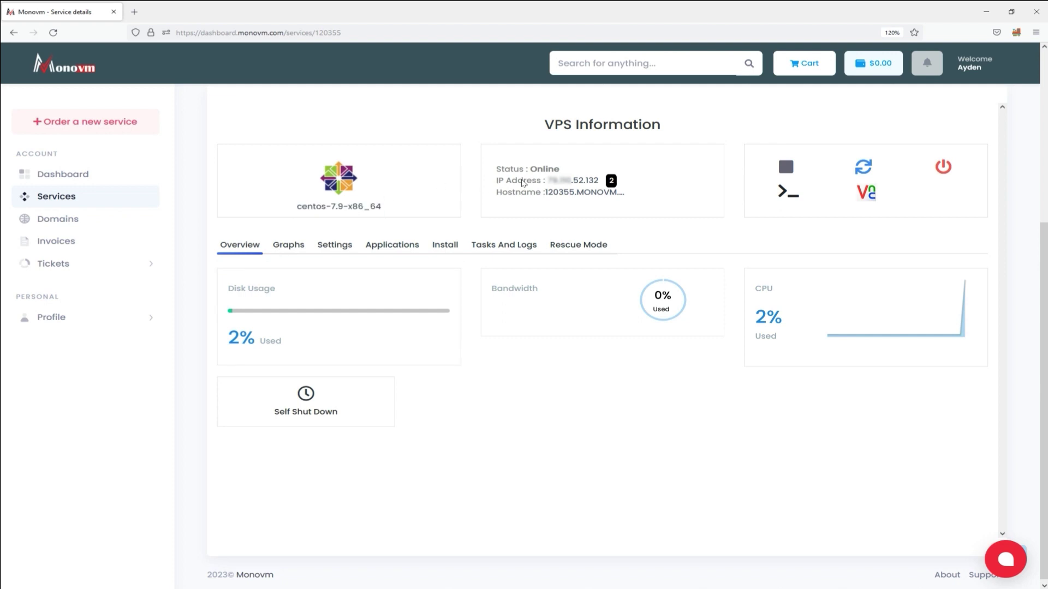
drag(565, 169, 496, 169)
click(580, 168)
click(445, 244)
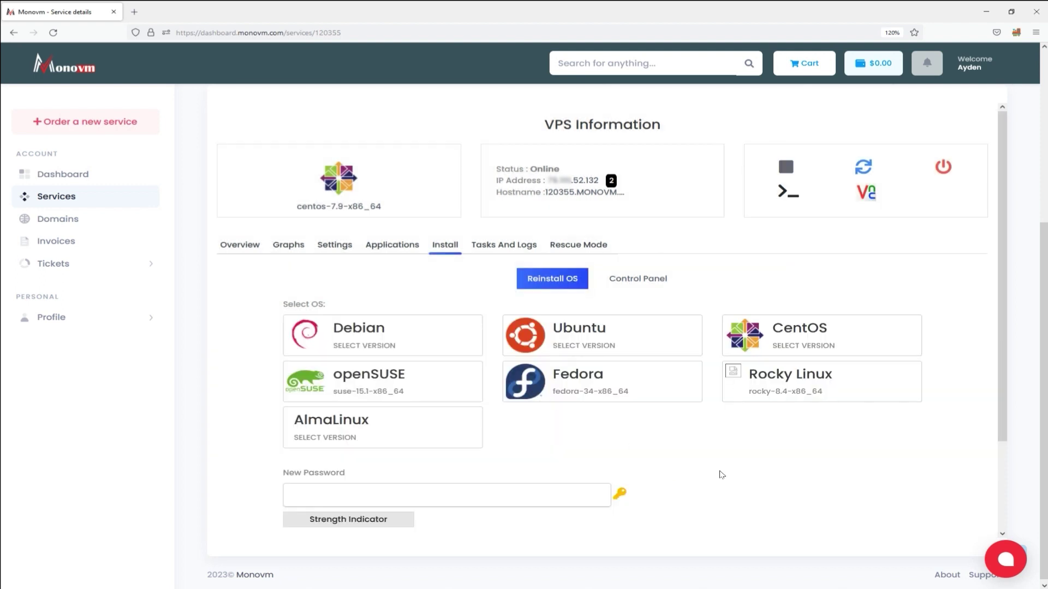
click(648, 281)
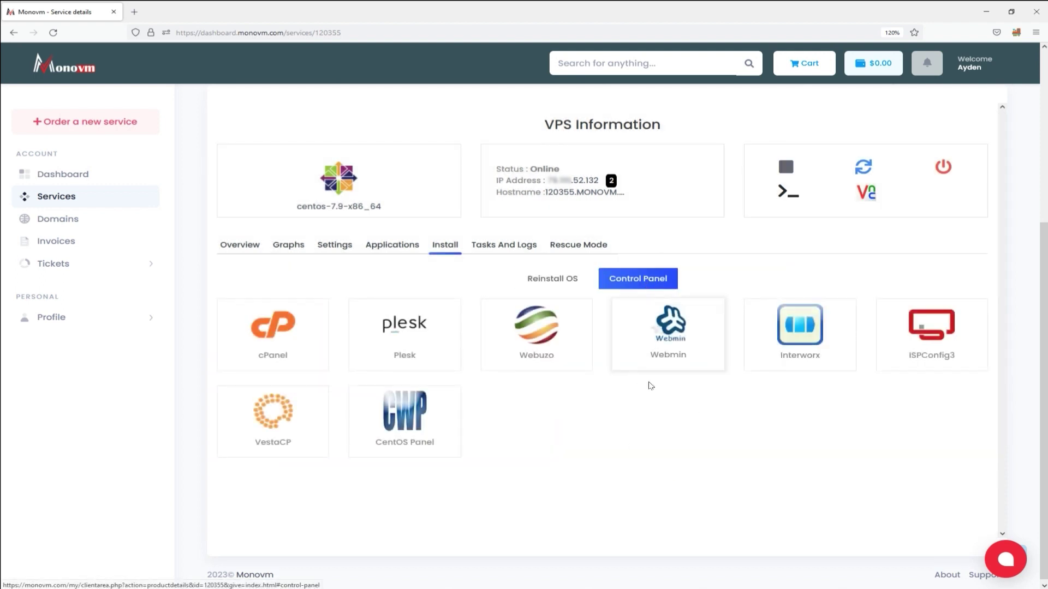
Step: Choose cPanel as the control panel, confirm the install warning, and dismiss the scheduled notice
click(267, 346)
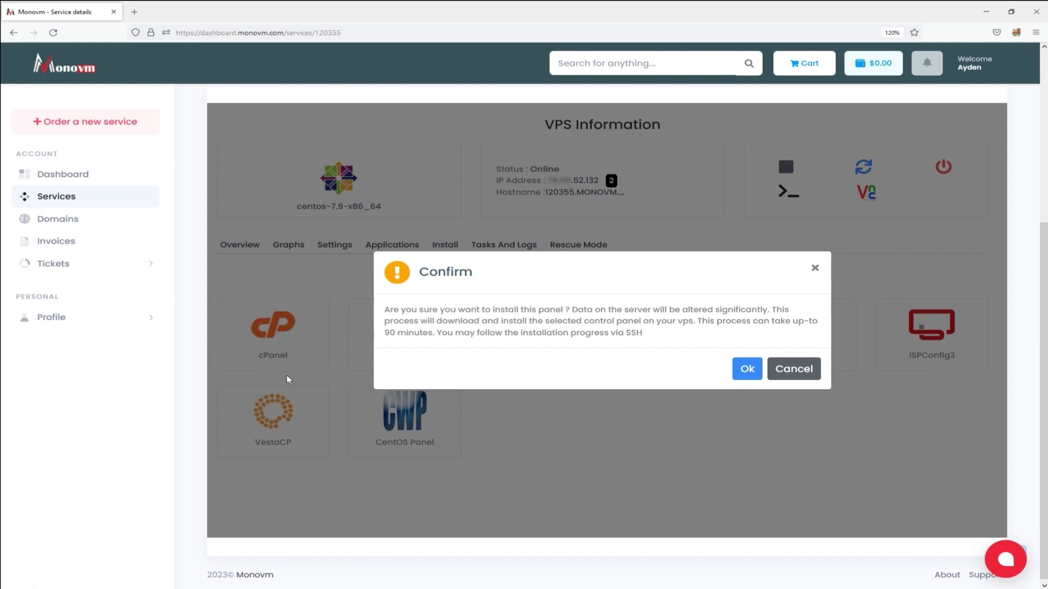
click(745, 369)
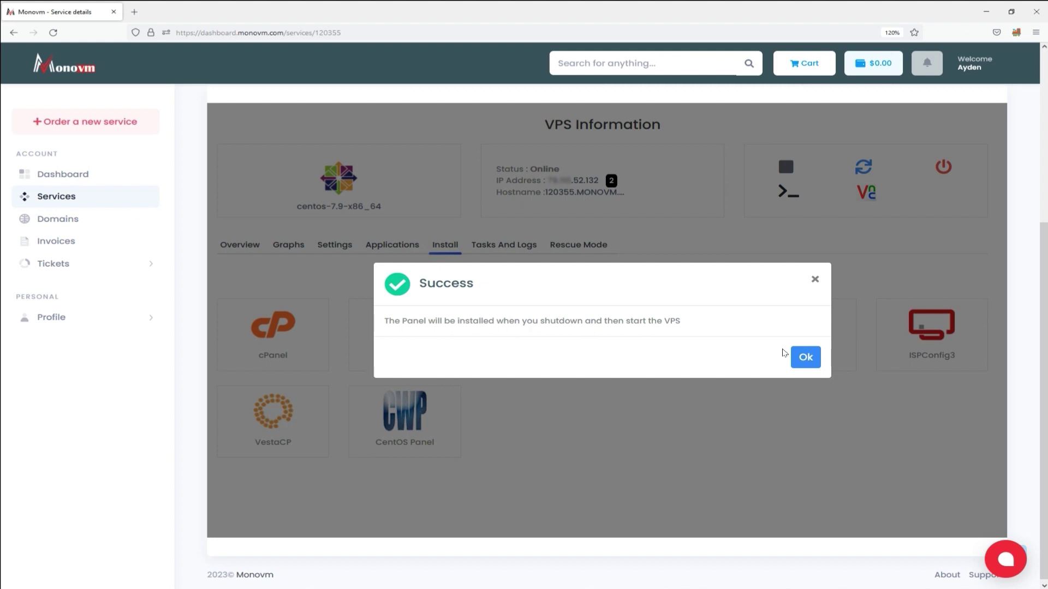
click(804, 356)
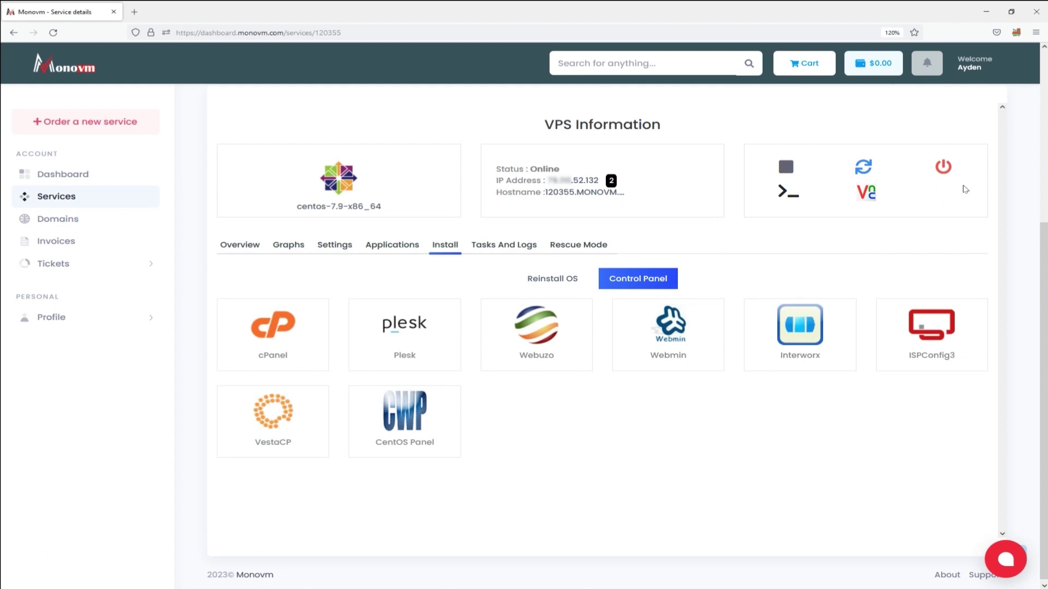
Step: Power off the VPS and dismiss the powered-off message, leaving its status Offline
click(941, 168)
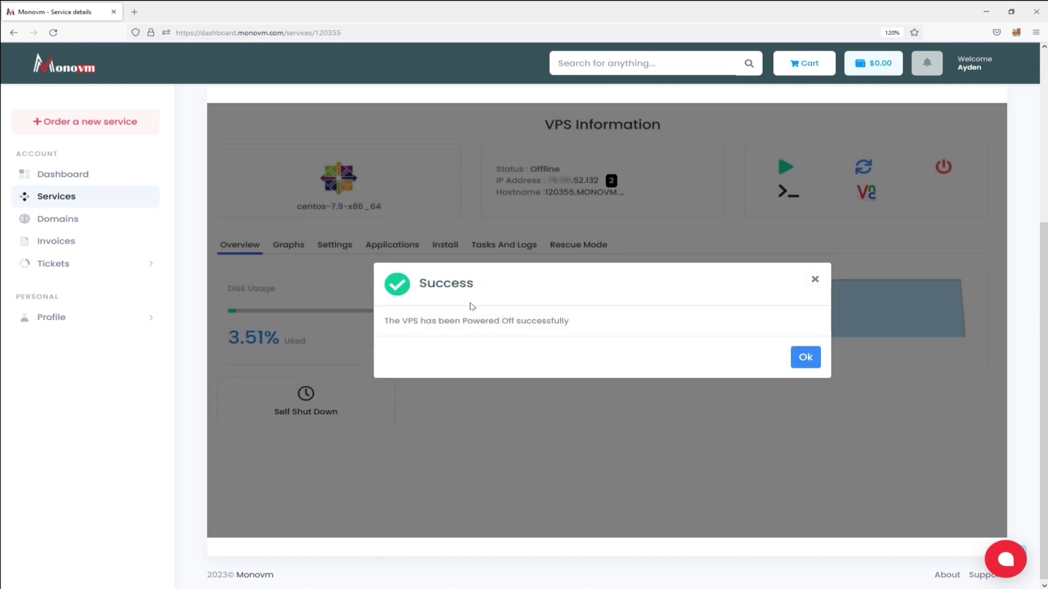
click(802, 359)
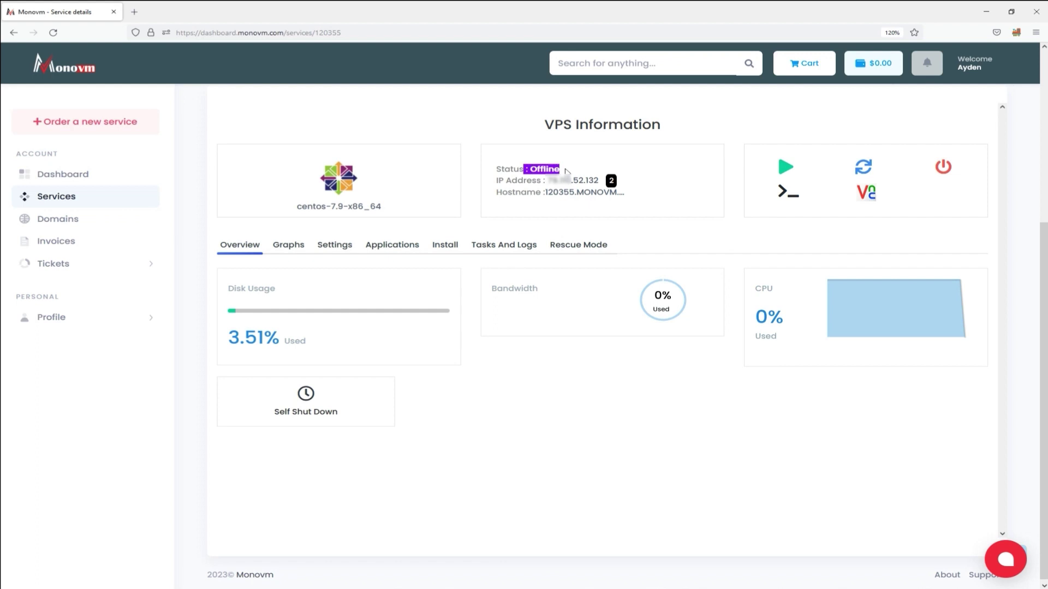
Step: Start the VPS again and dismiss the started-successfully message, returning it to Online
click(785, 168)
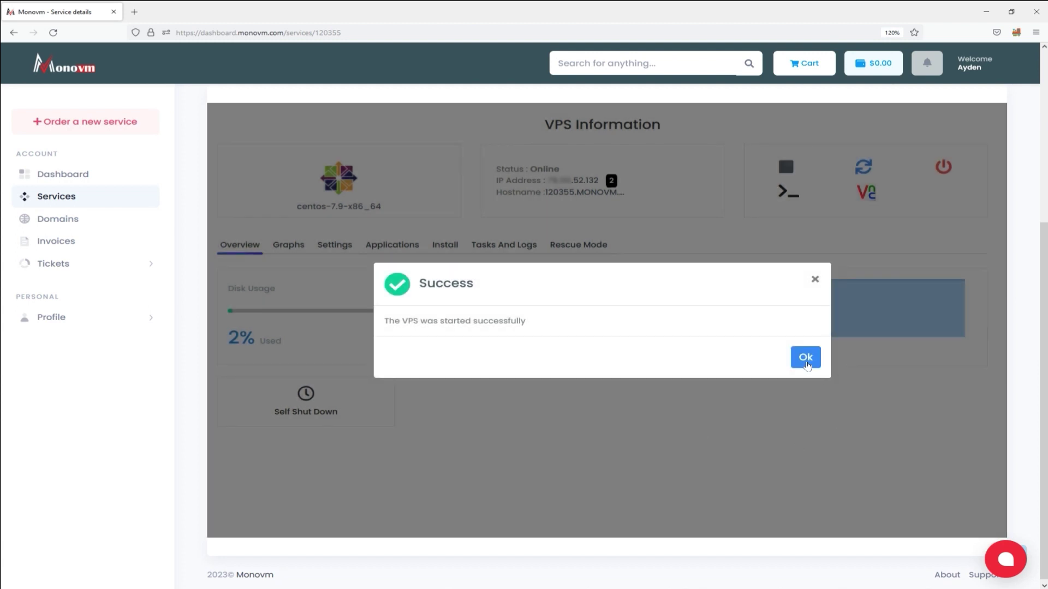
click(806, 364)
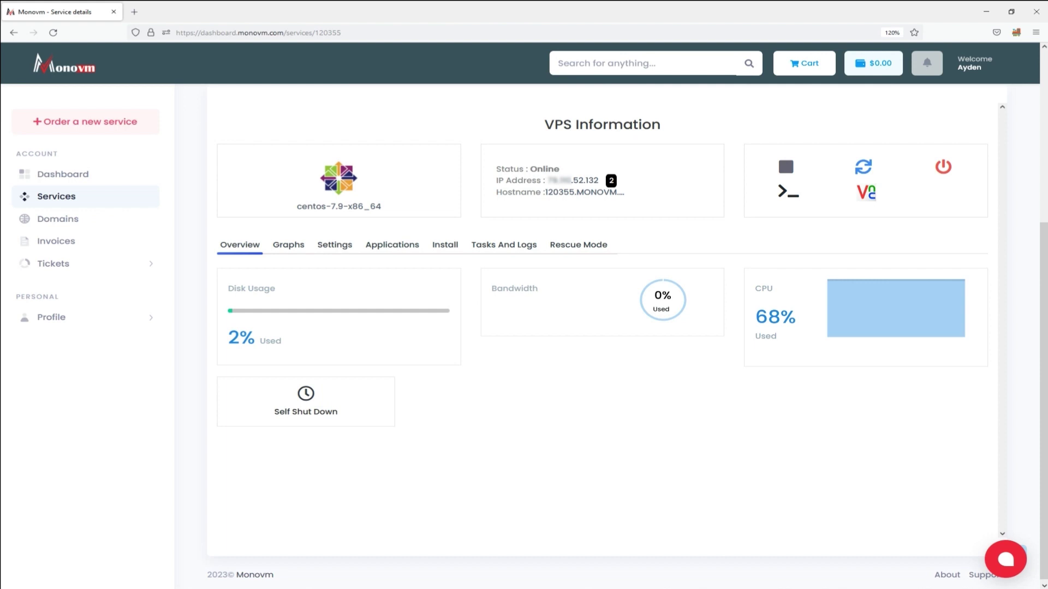
Step: Copy the VPS IP from the dashboard into PuTTY's Host Name and open an SSH session on port 22
drag(0, 286, 542, 299)
drag(548, 180, 598, 181)
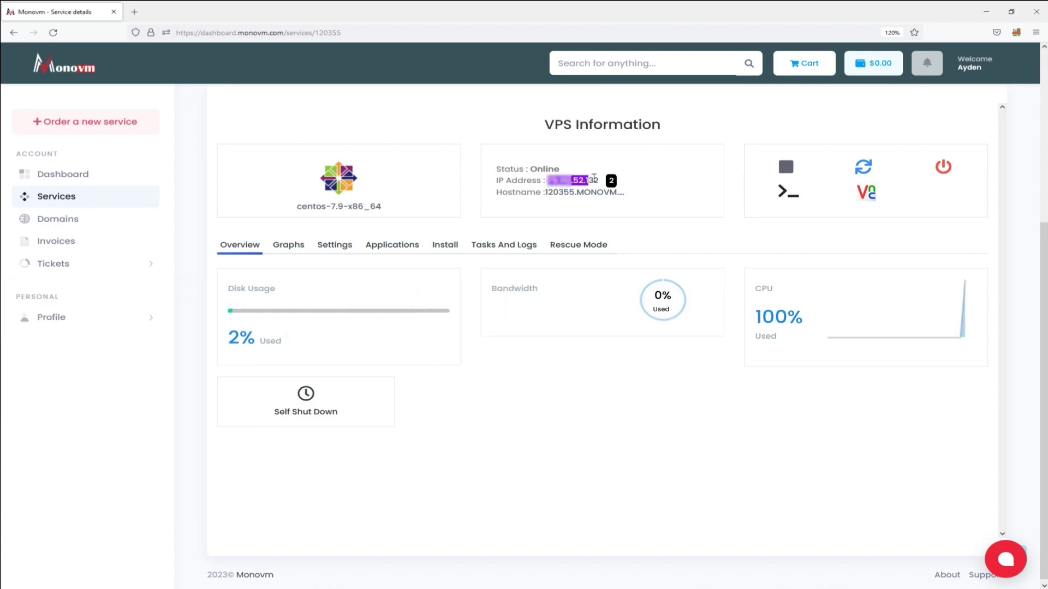
right_click(598, 180)
click(611, 187)
key(alt+Tab)
click(581, 352)
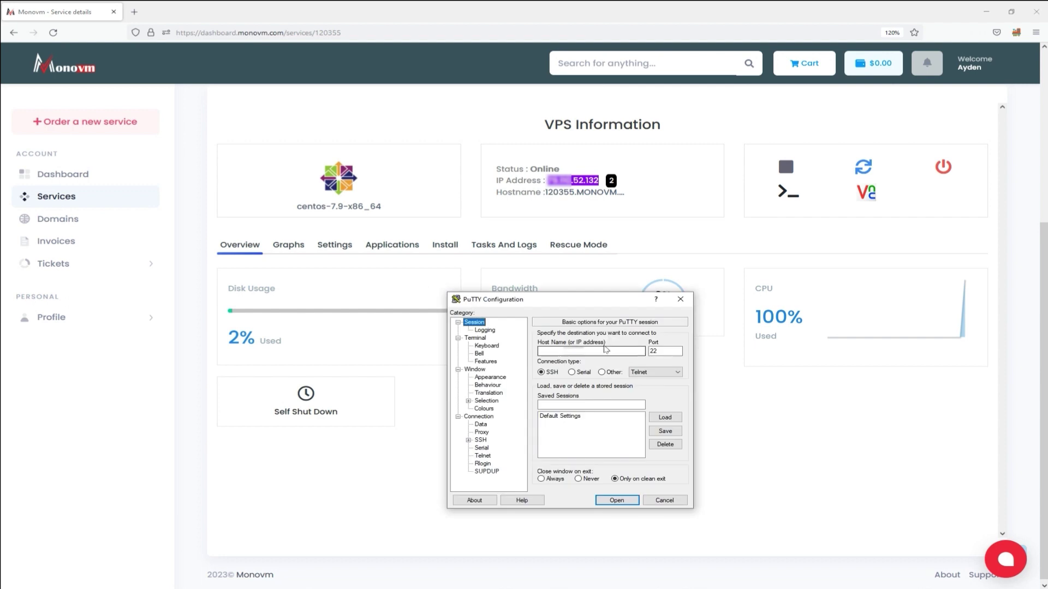
right_click(581, 354)
click(603, 393)
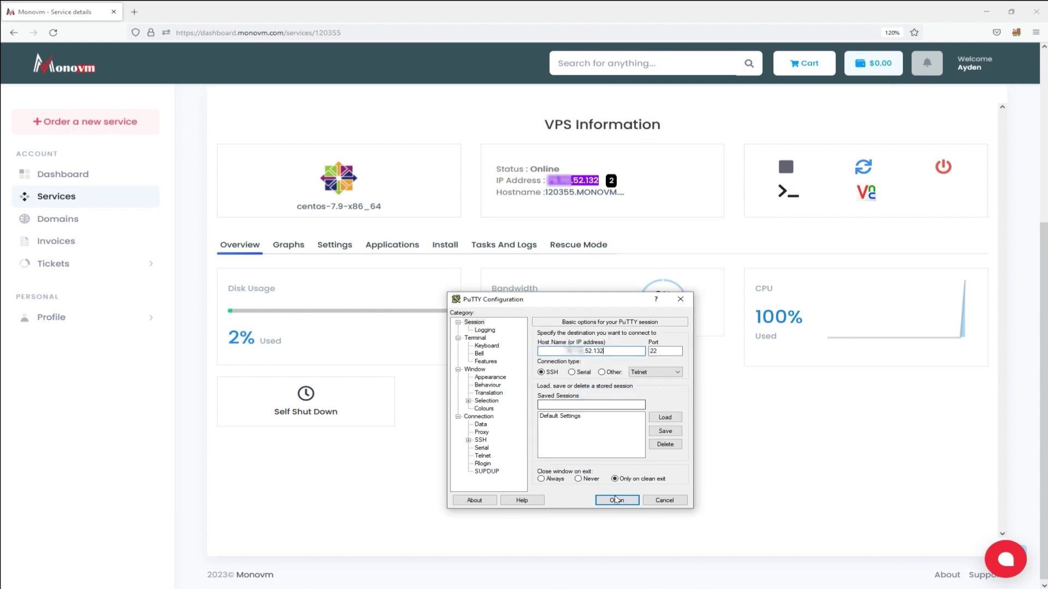
click(616, 500)
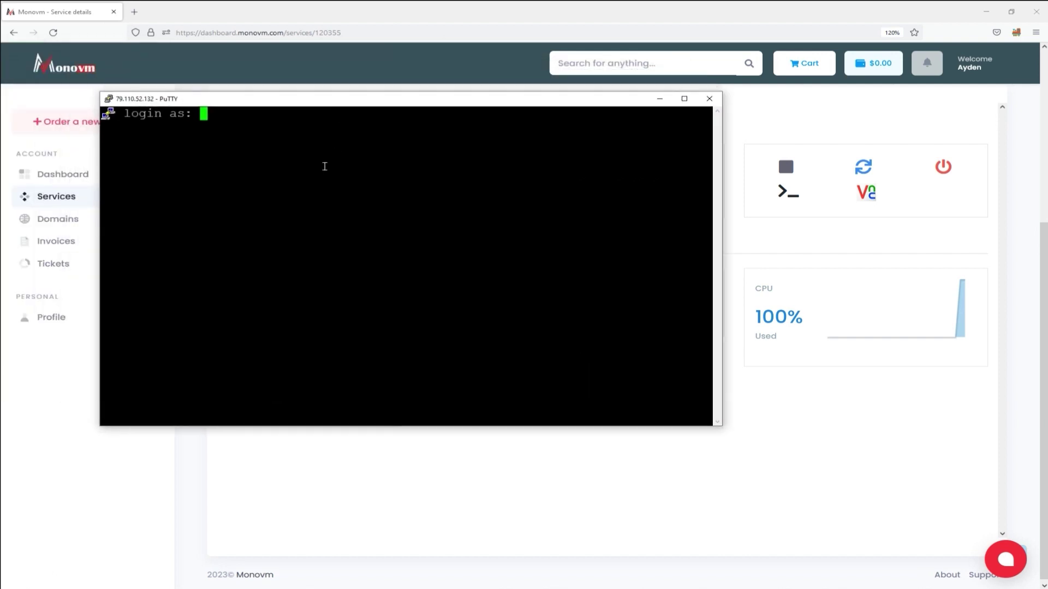
Step: Log in as root, run cat /root/ins_cpanel.log and scroll to the cPanel & WHM 11.110 completion message
text(root)
key(Return)
key(Return)
key(Return)
key(Return)
text(cat )
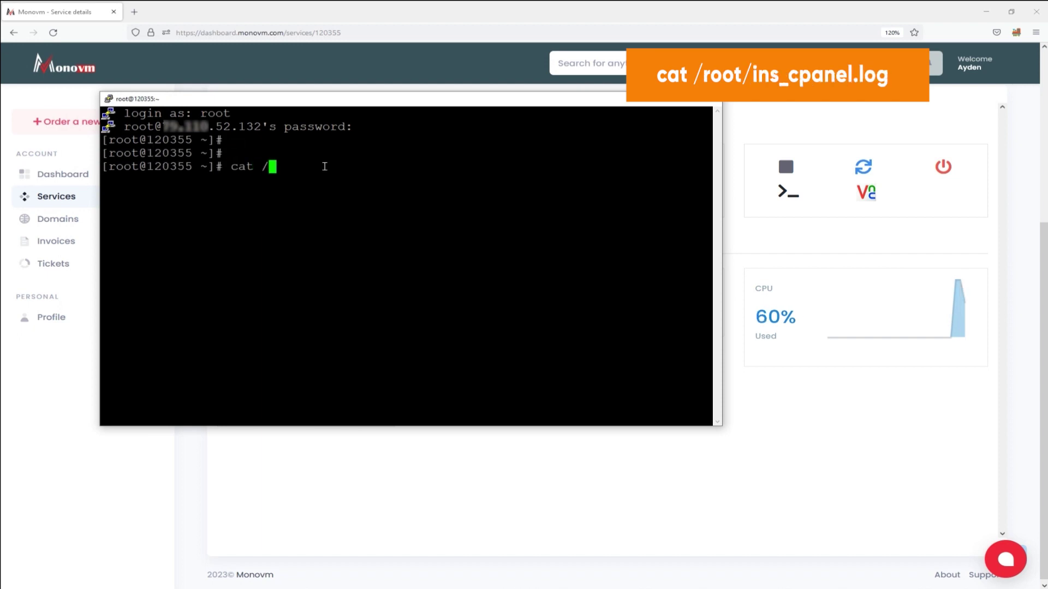
text(/root/ins_cpanel.log)
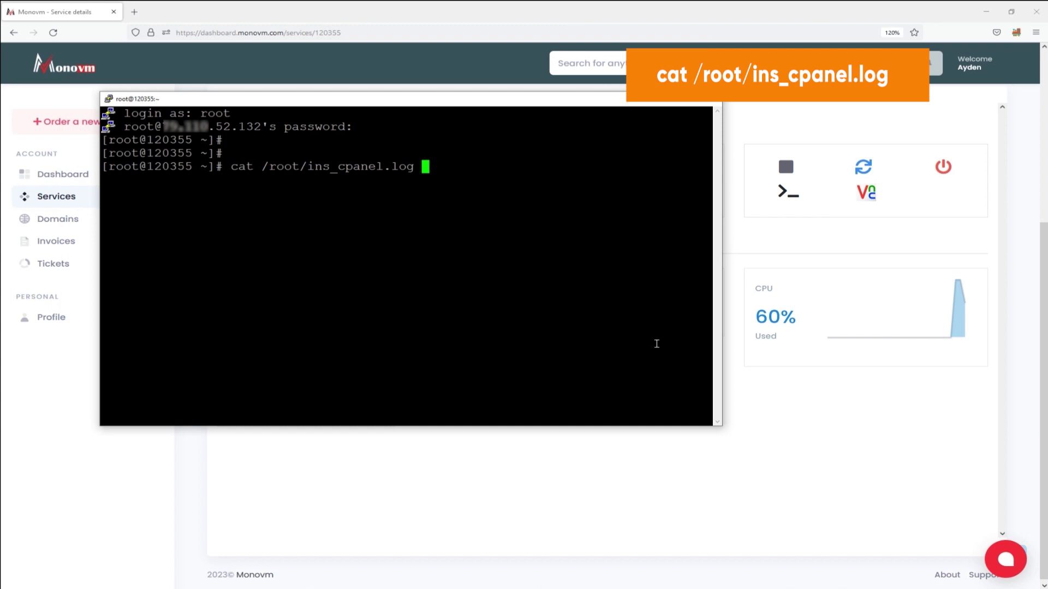
key(Return)
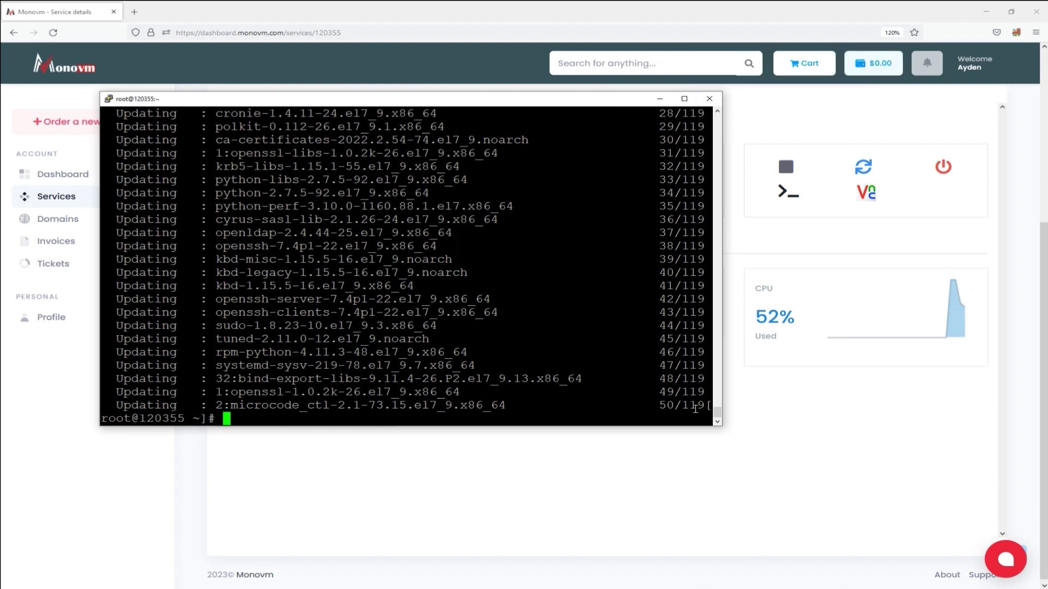
drag(717, 415, 600, 449)
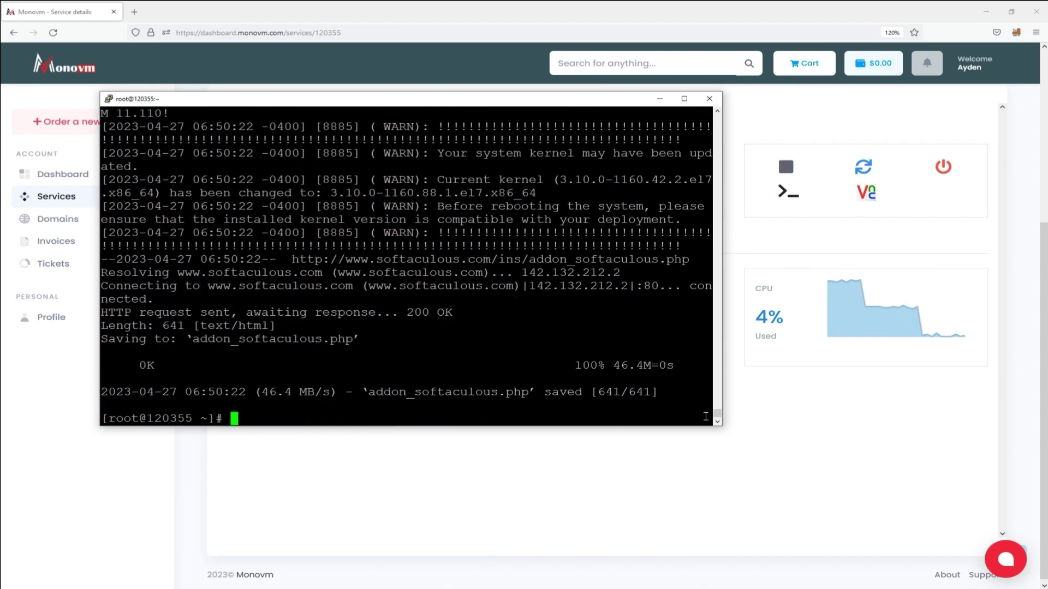
drag(717, 417, 717, 408)
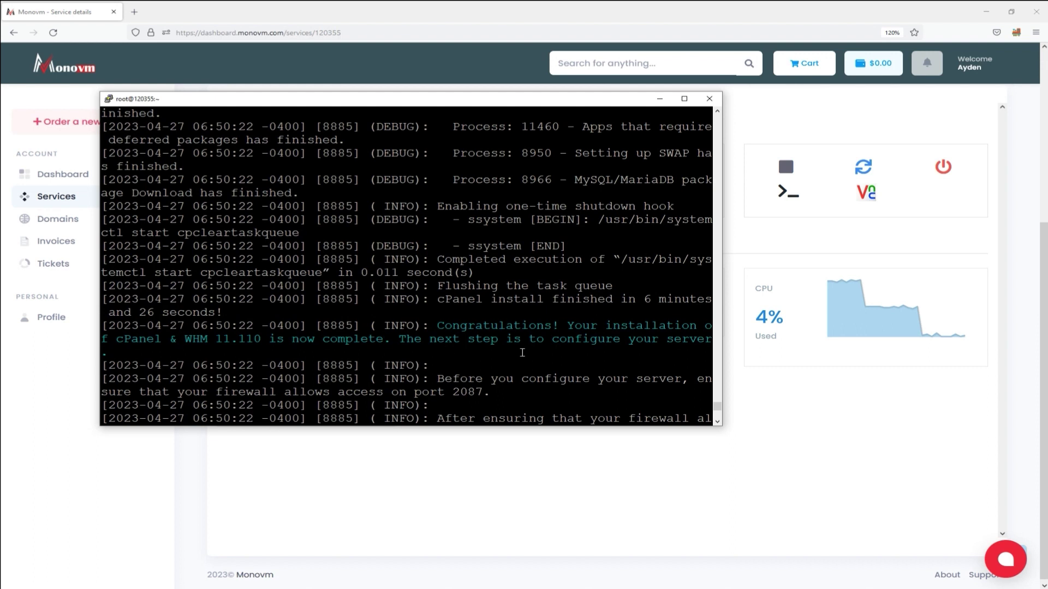
drag(717, 408, 717, 418)
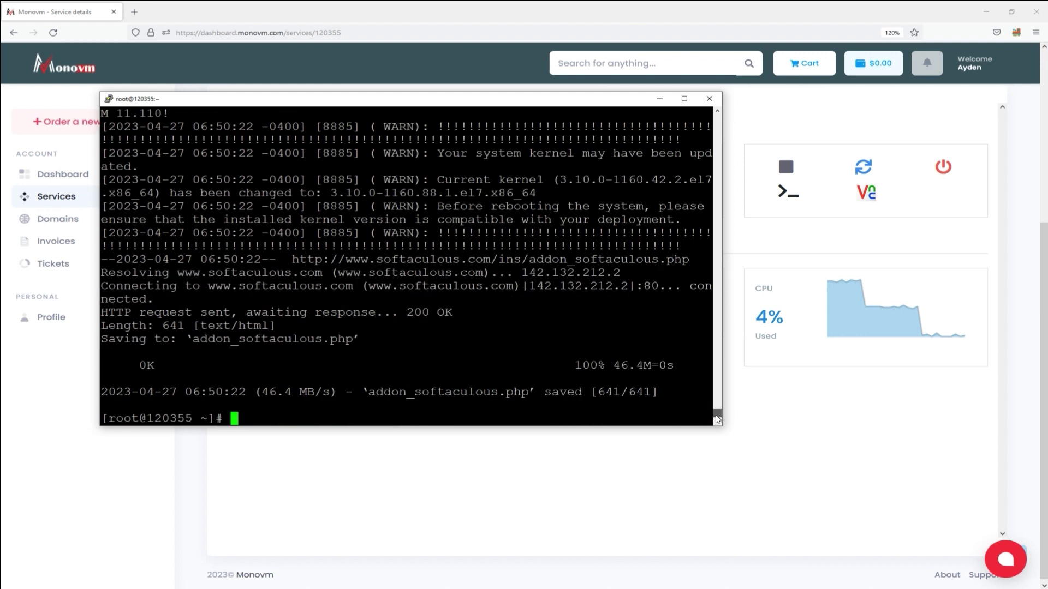
Step: Copy the VPS IP address from the MonoVM dashboard page
click(422, 454)
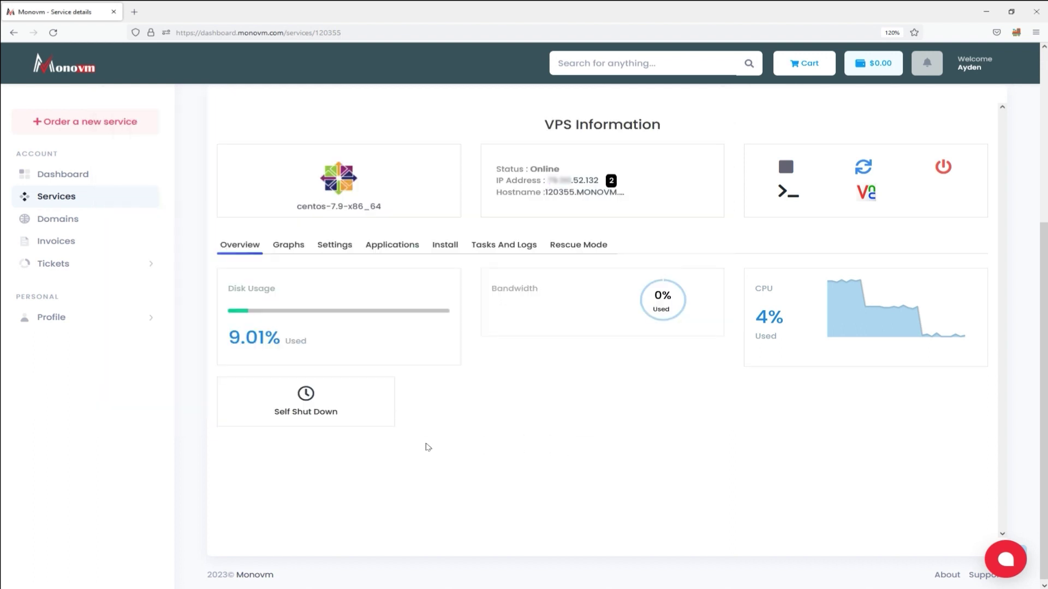
double_click(580, 180)
right_click(585, 175)
click(600, 184)
double_click(580, 180)
right_click(584, 181)
click(595, 196)
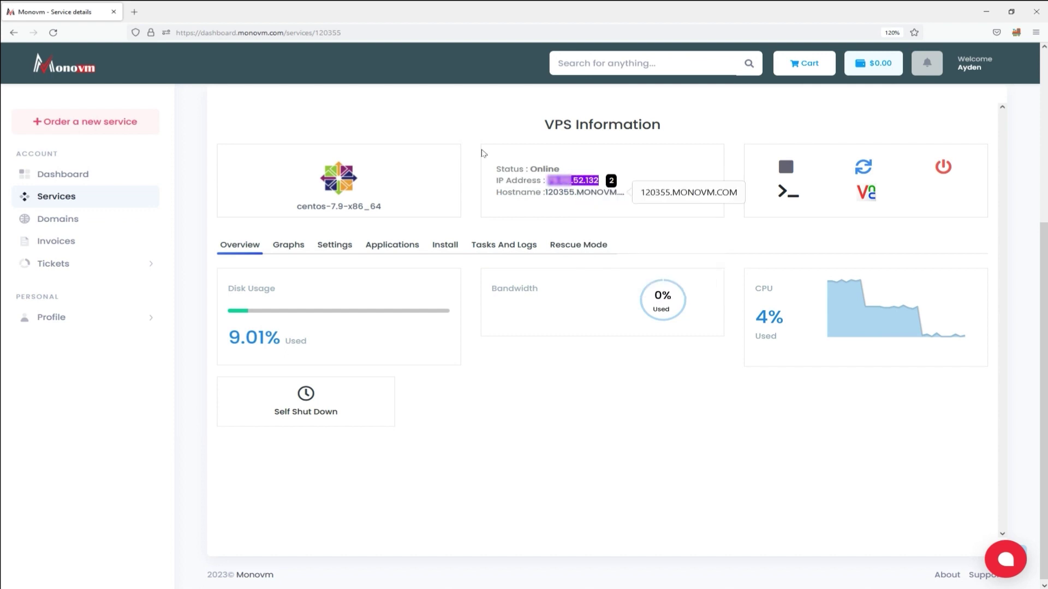
Step: Load the VPS IP address with :2086 appended in a new Firefox tab
click(135, 12)
key(ctrl+v)
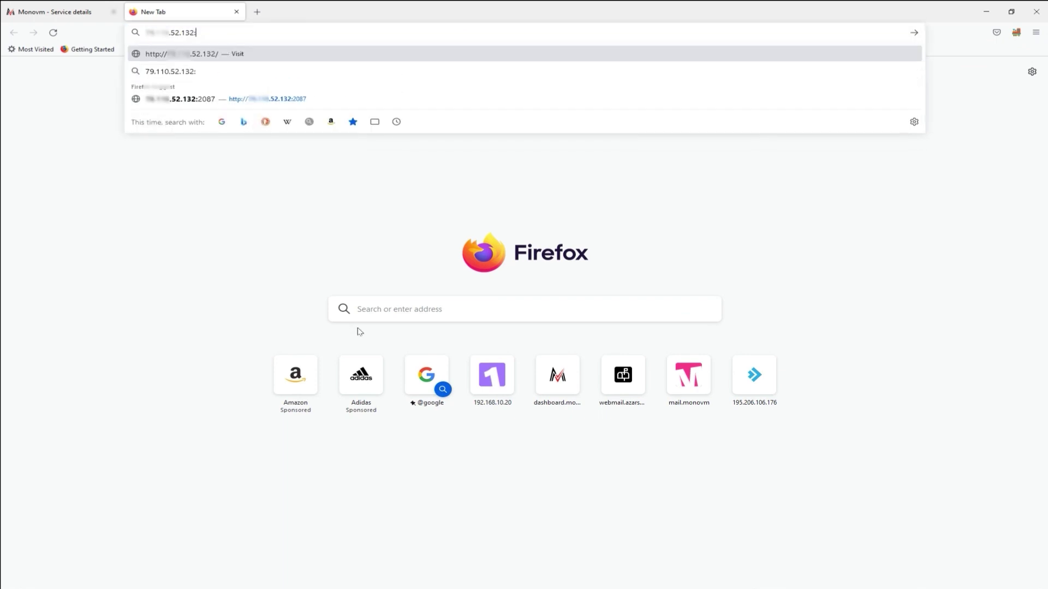
text(:2086)
key(Return)
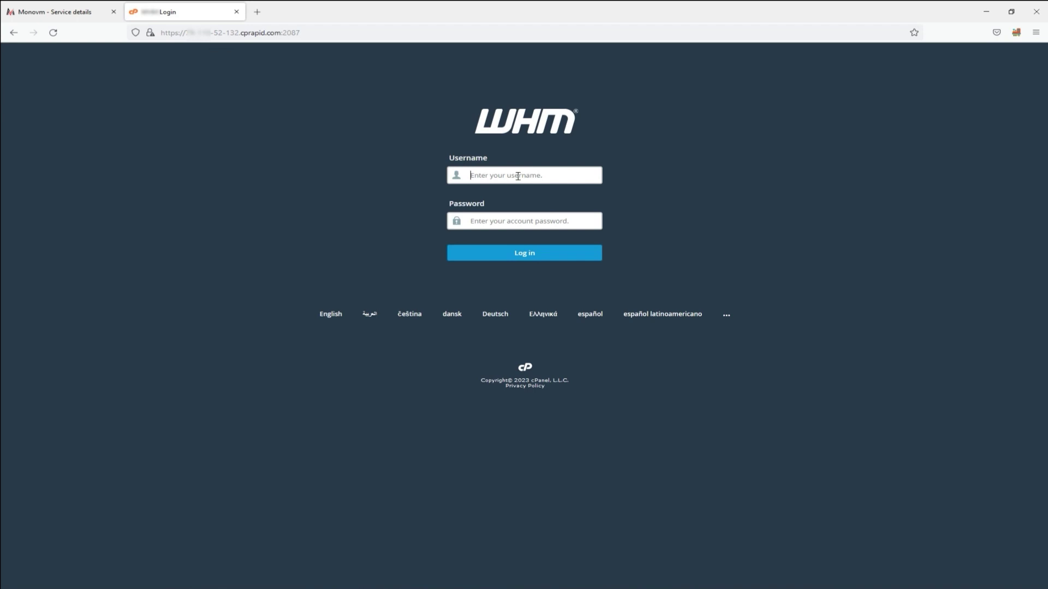
Step: Put the cursor in the Username field of the WHM login page on port 2087
click(485, 175)
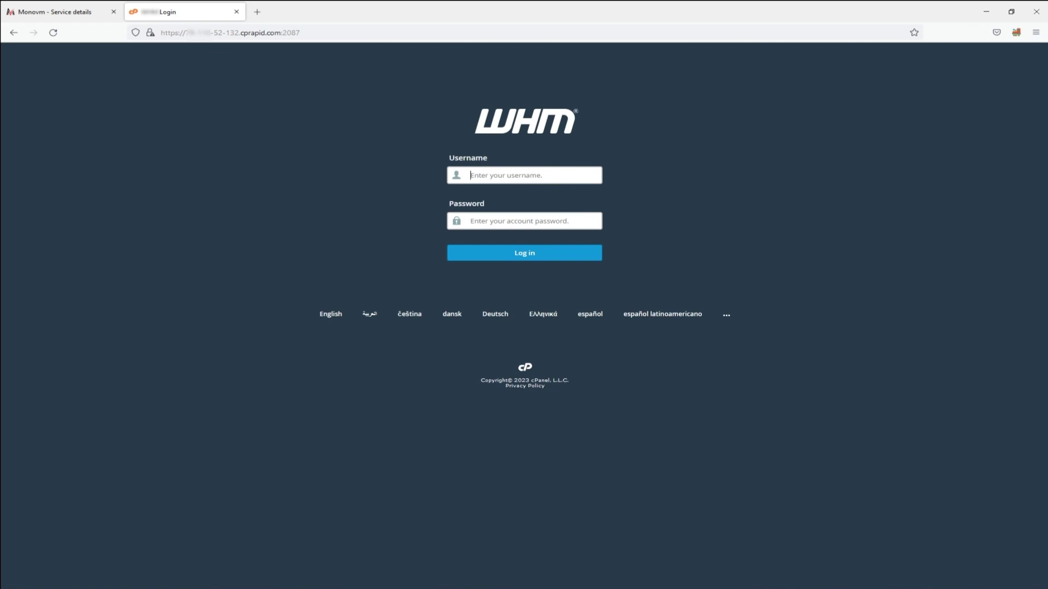